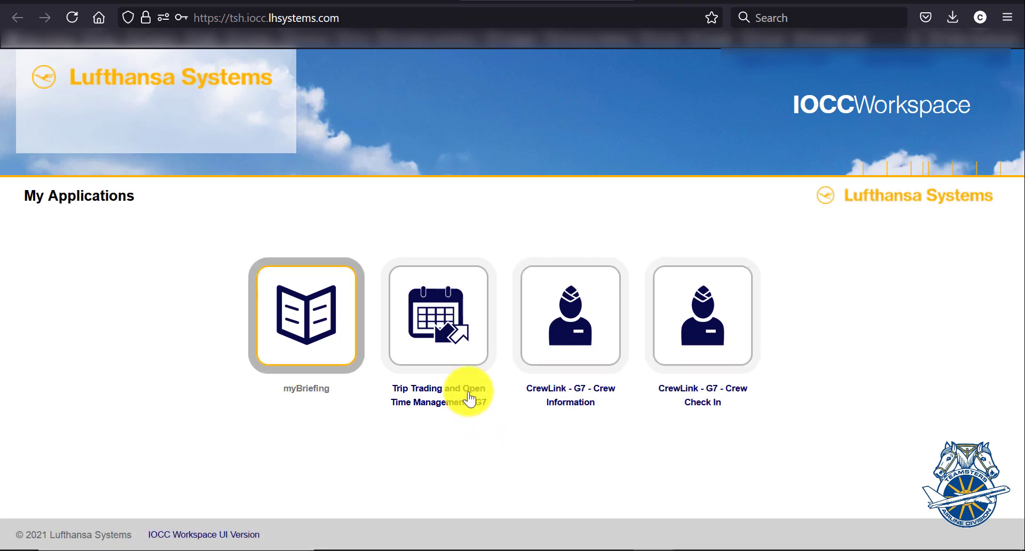
Open the Trip Trading and Open Time Management - G7 application and look through the June duties list
click(450, 317)
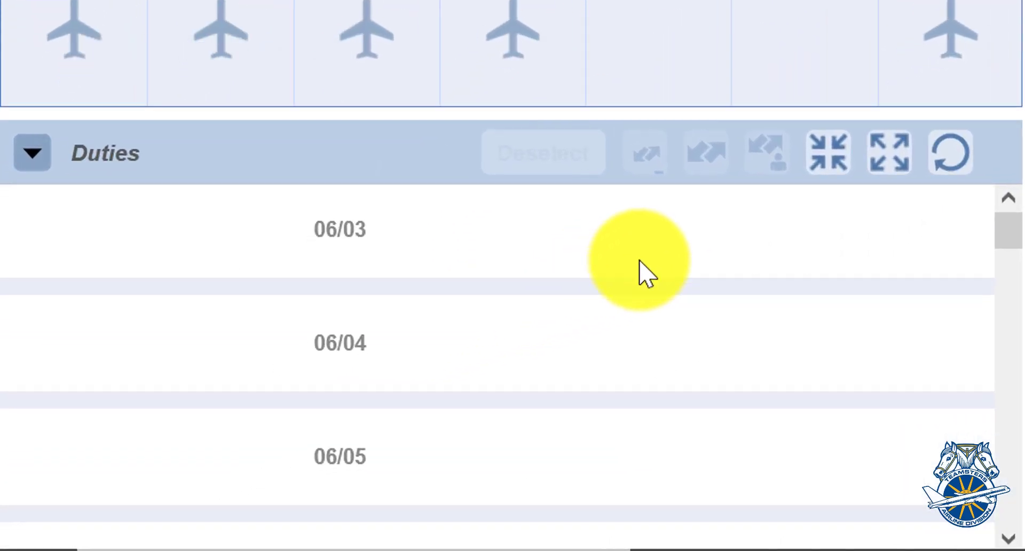
scroll(646, 273, down, 10)
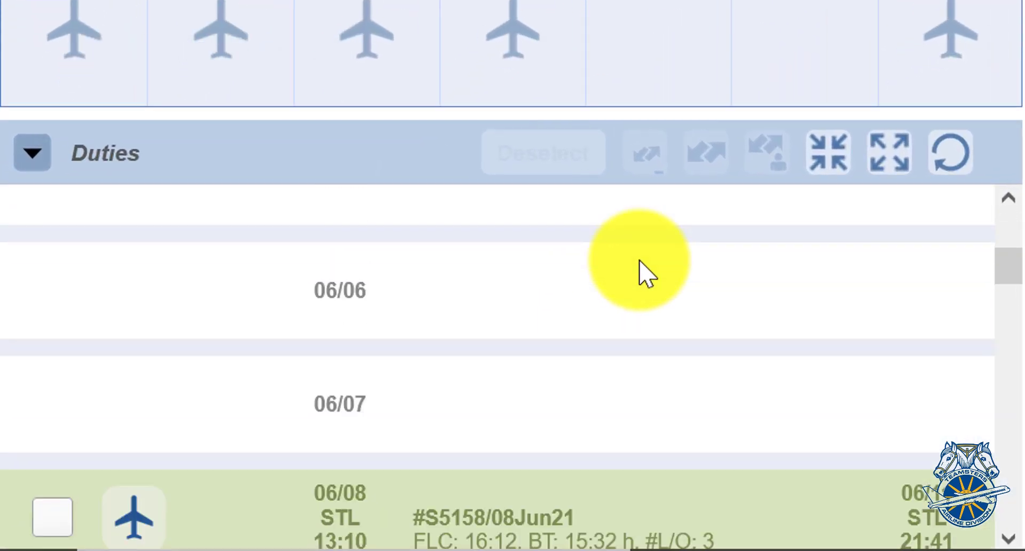
scroll(648, 275, up, 1)
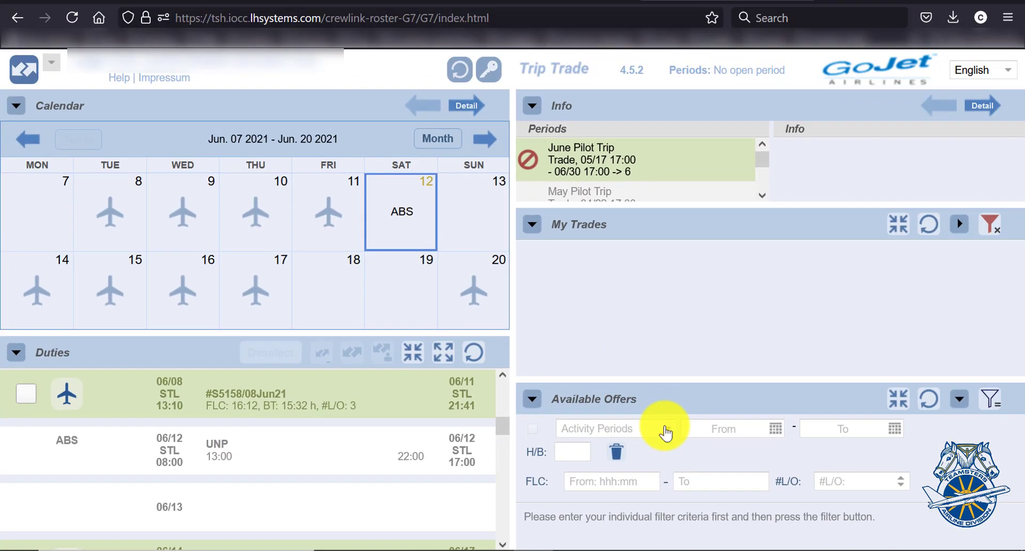
Filter the available trade offers by the June Pilot Trip Trade activity period
click(665, 427)
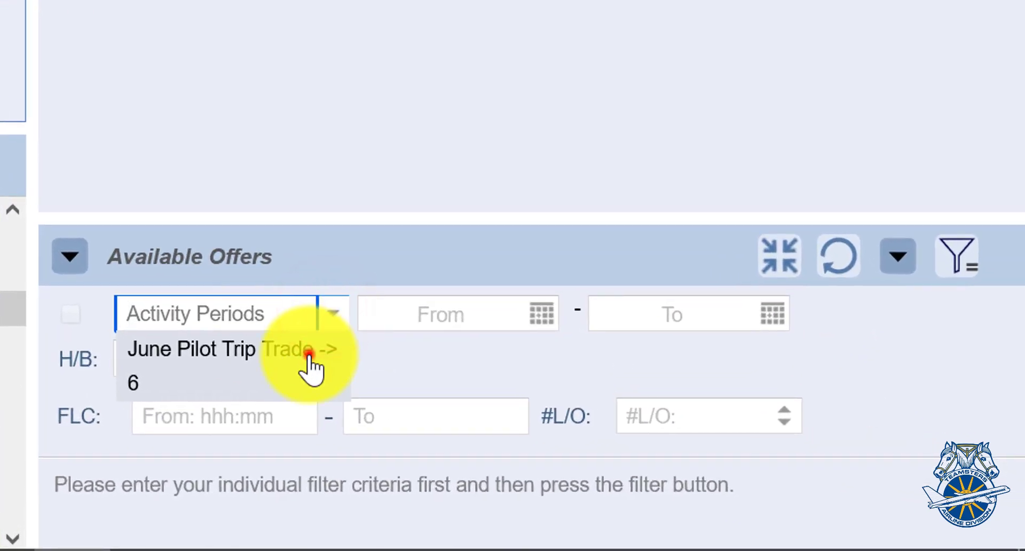
click(309, 363)
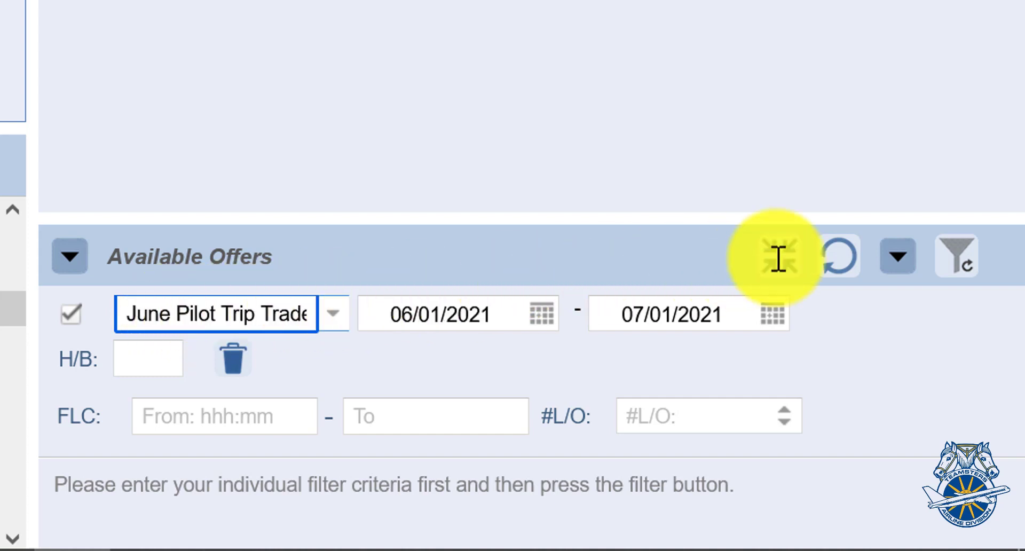
click(951, 256)
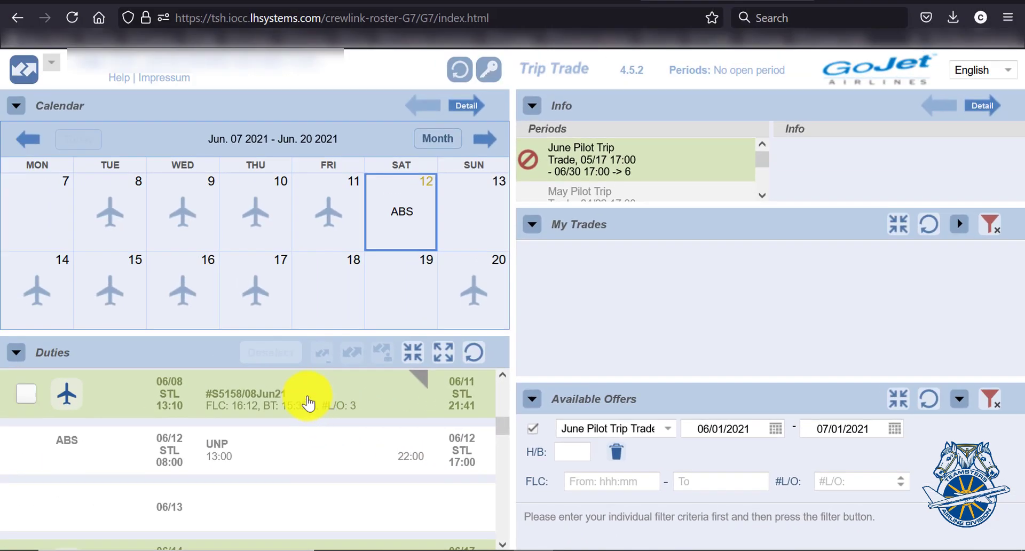
Show the pairing details of duty S5158/08Jun21, and select and clear duty S5117/14Jun21 in the duties list
click(307, 399)
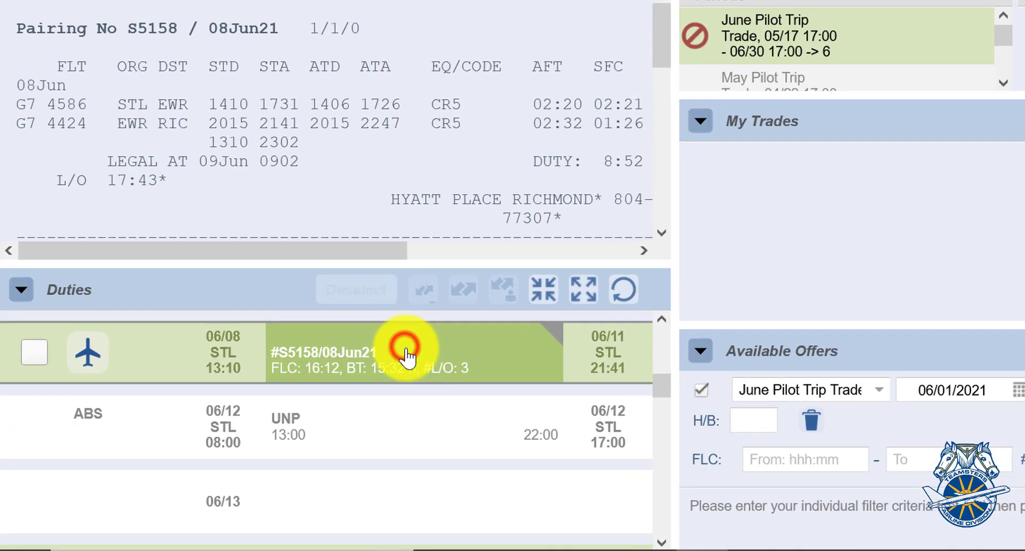
scroll(304, 364, down, 4)
click(28, 385)
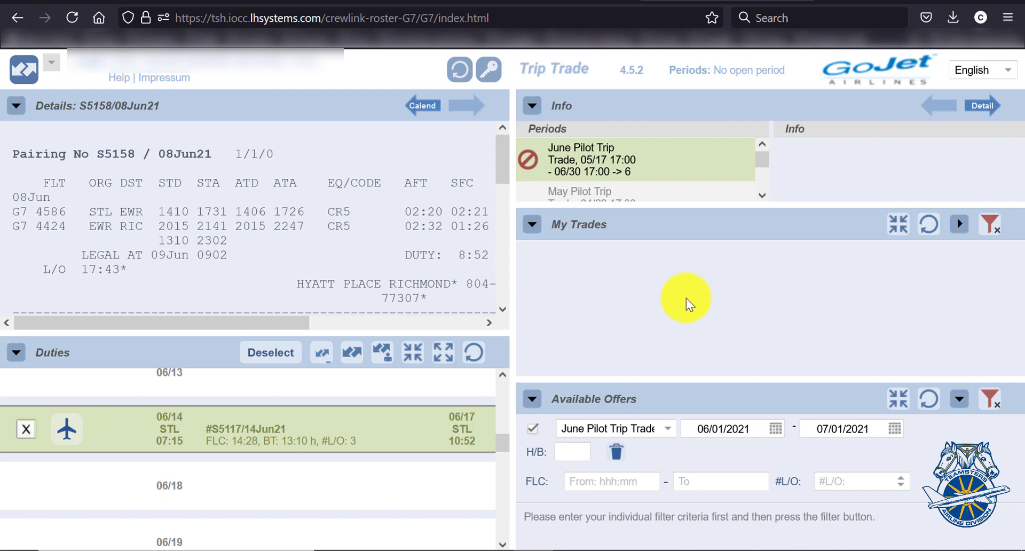
click(25, 428)
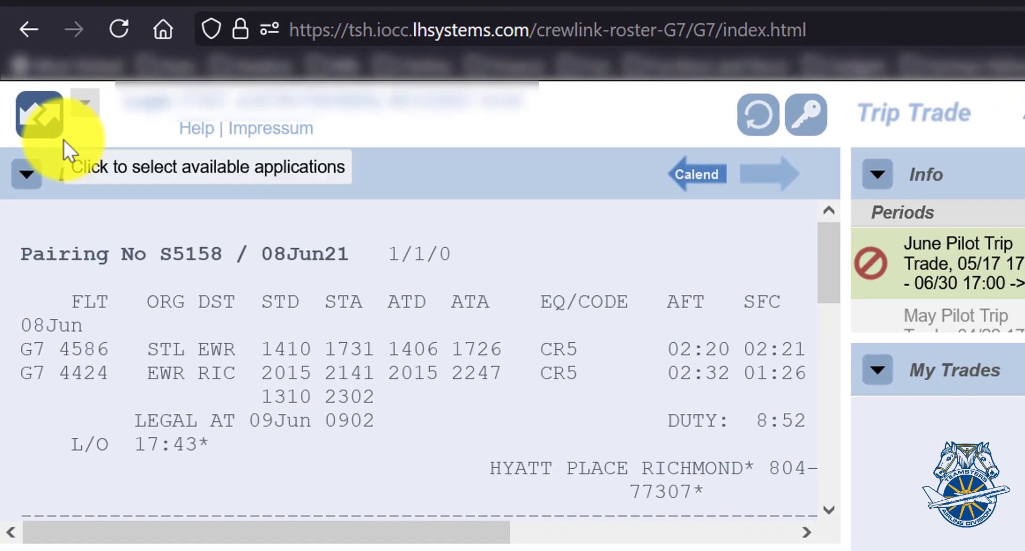
Switch from Trip Trade to the Open Time application
click(43, 123)
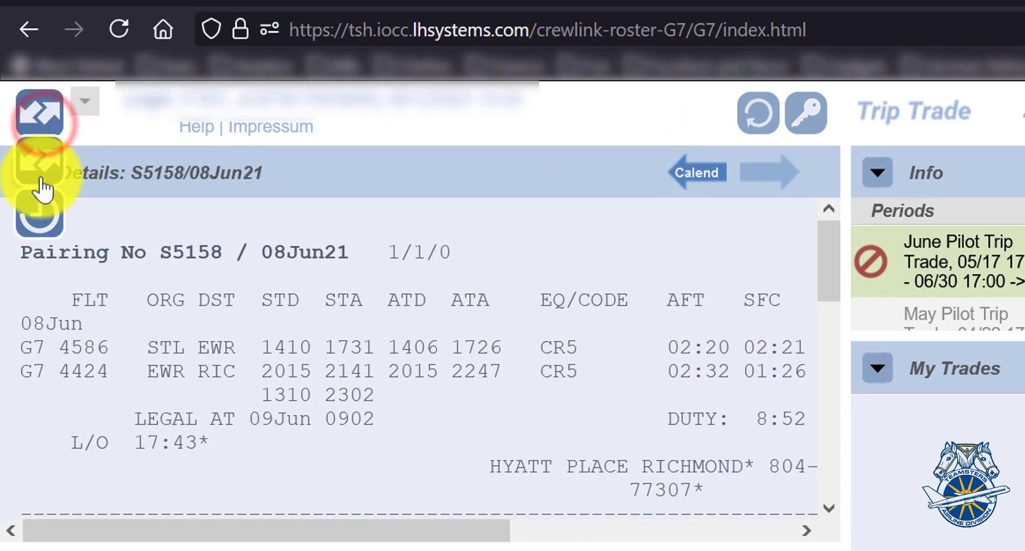
click(39, 227)
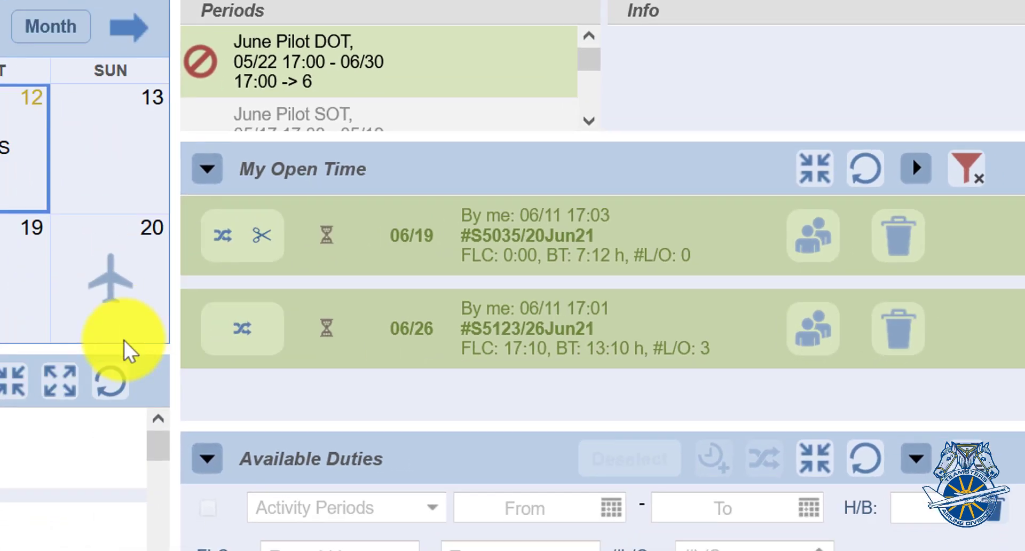
Find duty S5035/20Jun21 in the duties list, select it and clear the selection again
scroll(315, 415, down, 5)
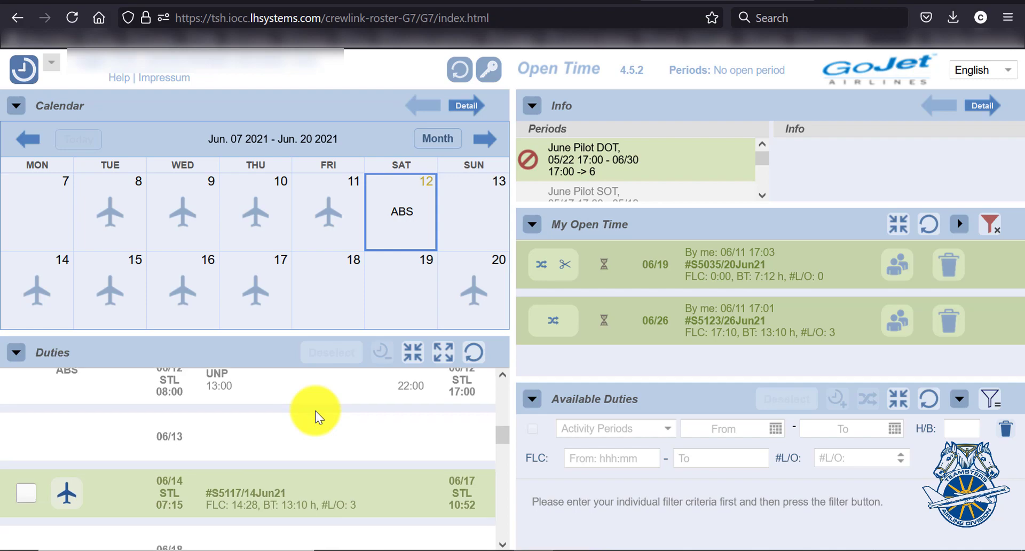
scroll(319, 416, down, 4)
scroll(322, 416, down, 2)
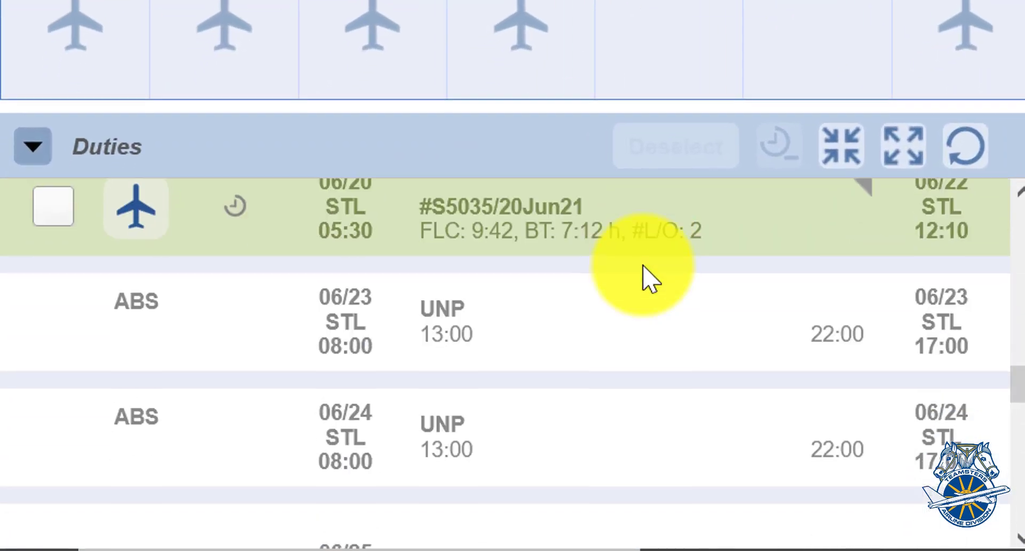
scroll(487, 263, up, 3)
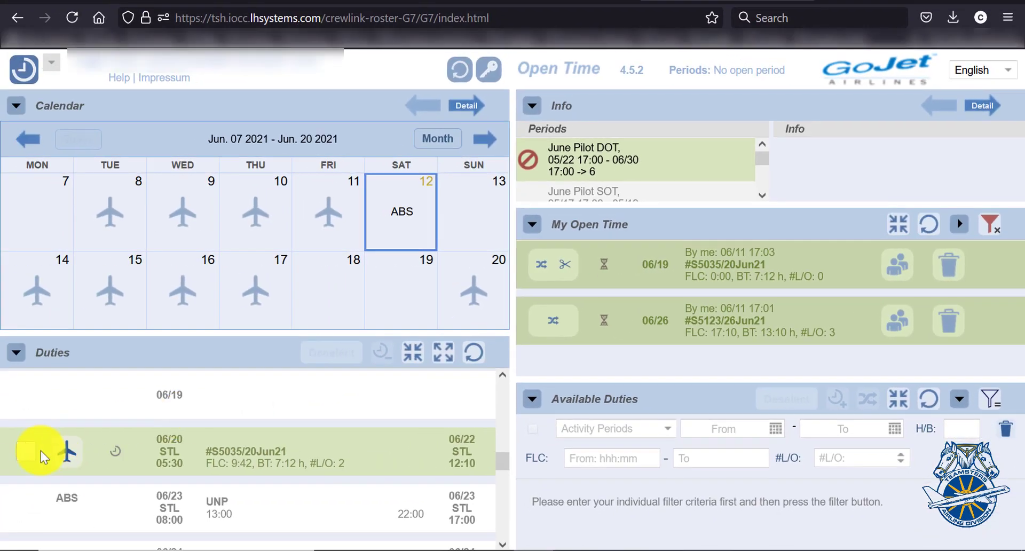
click(26, 452)
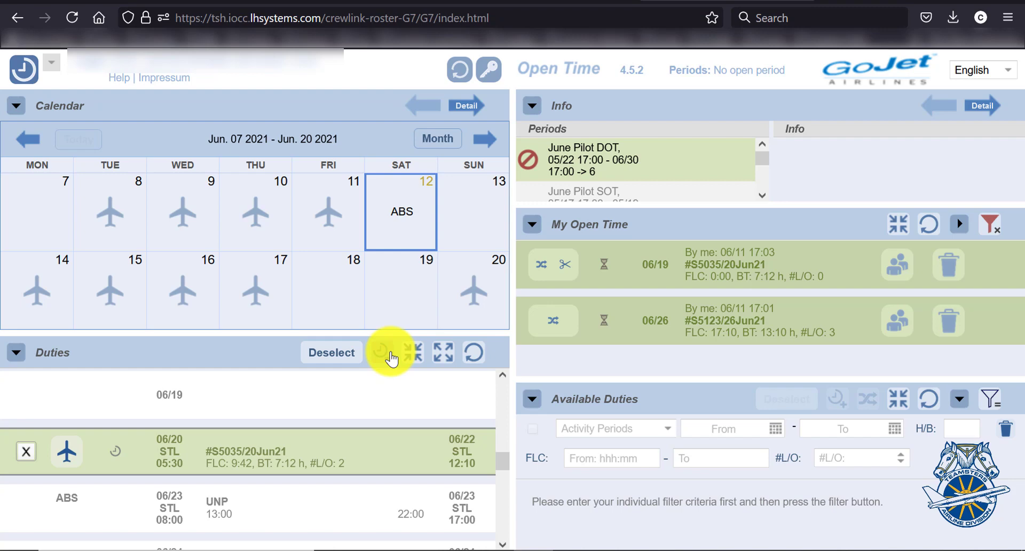
click(17, 454)
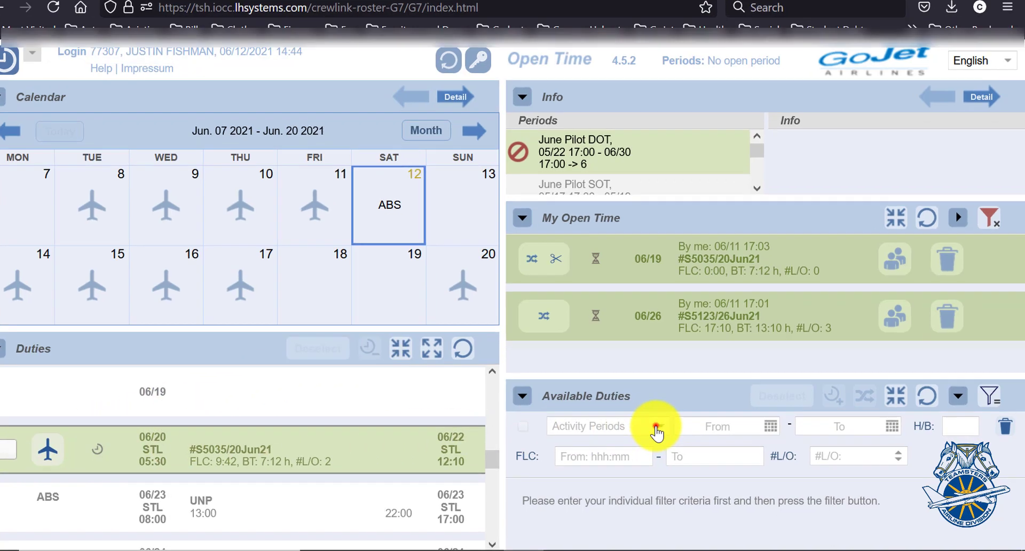
Filter the available duties by the June Pilot DOT activity period with a minimum FLC of 0:01
click(663, 429)
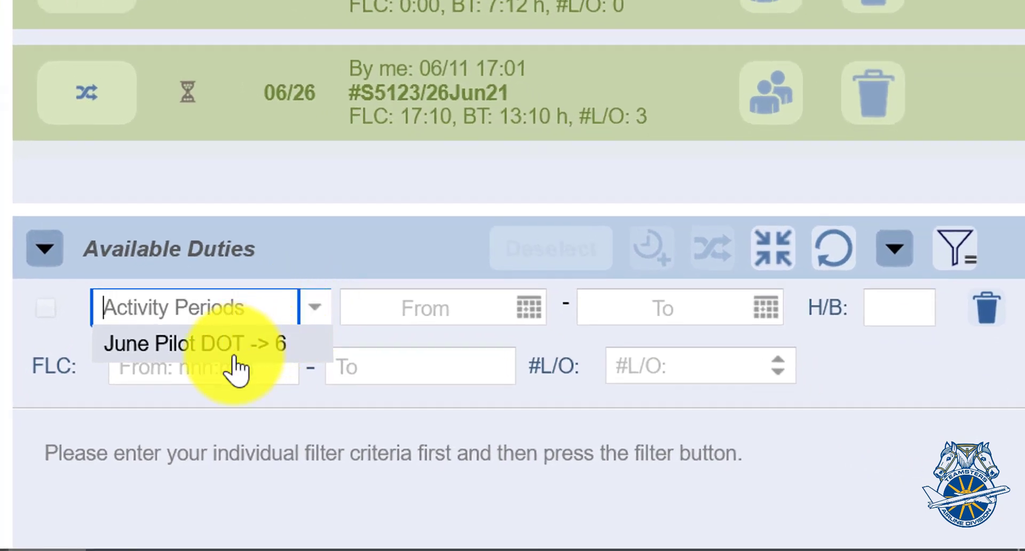
click(245, 327)
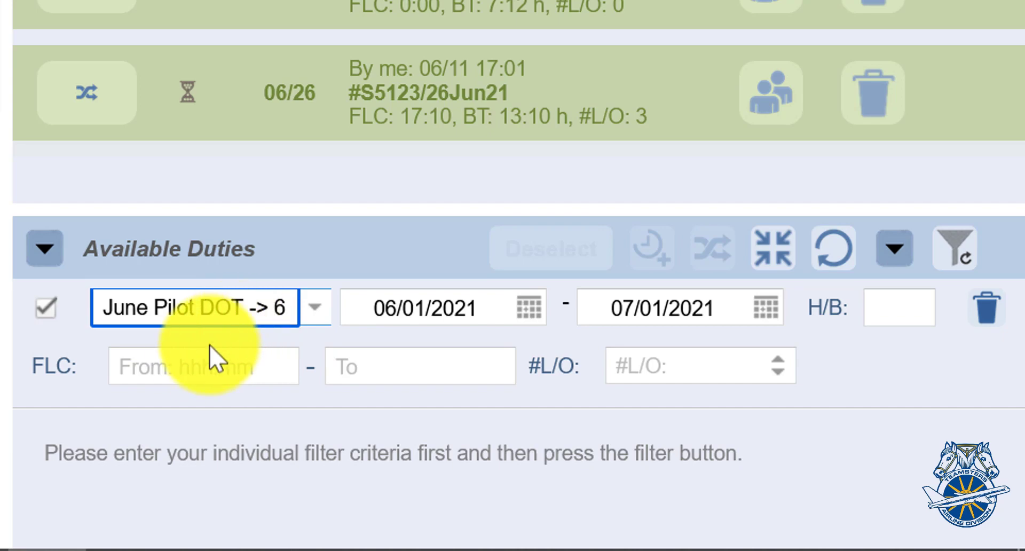
click(166, 368)
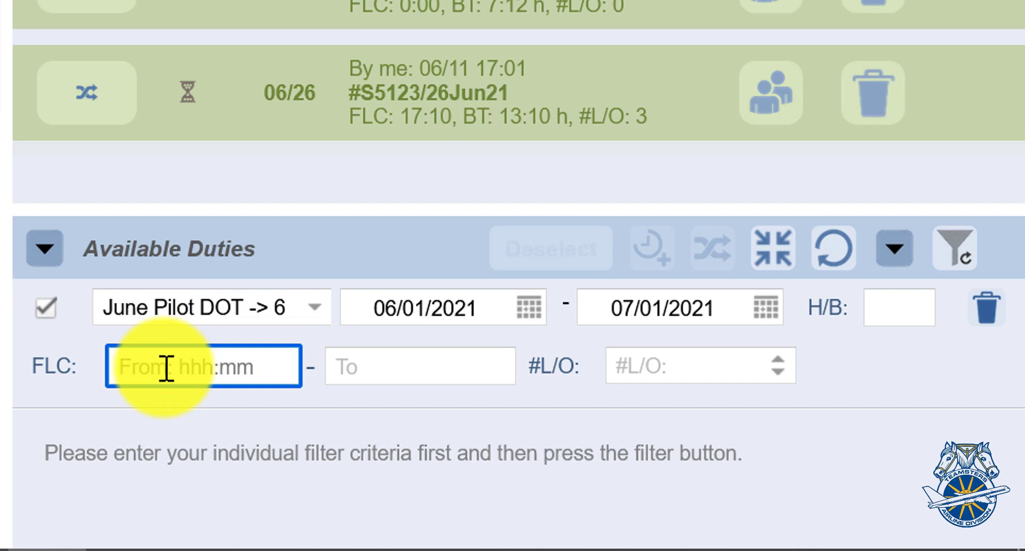
text(0)
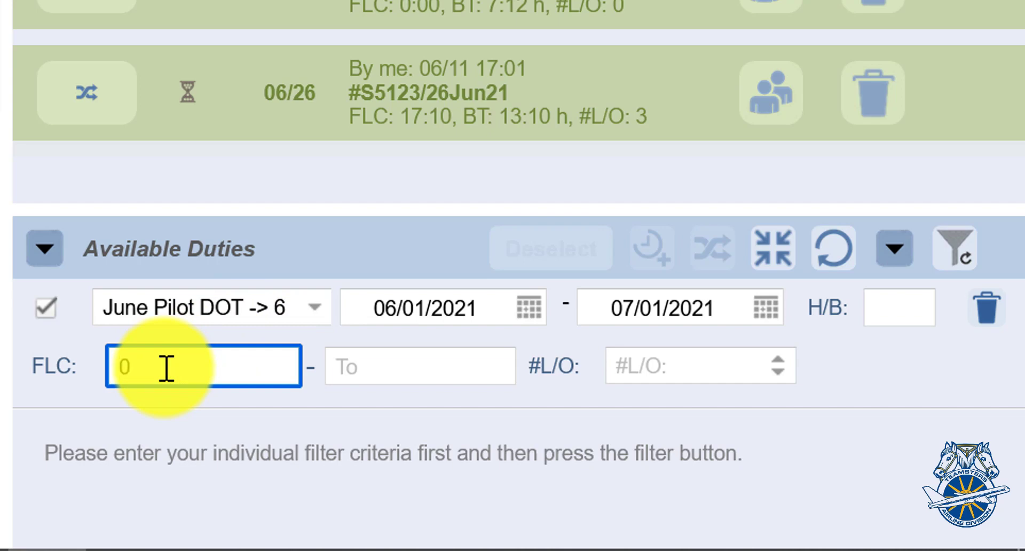
text(:01)
click(957, 262)
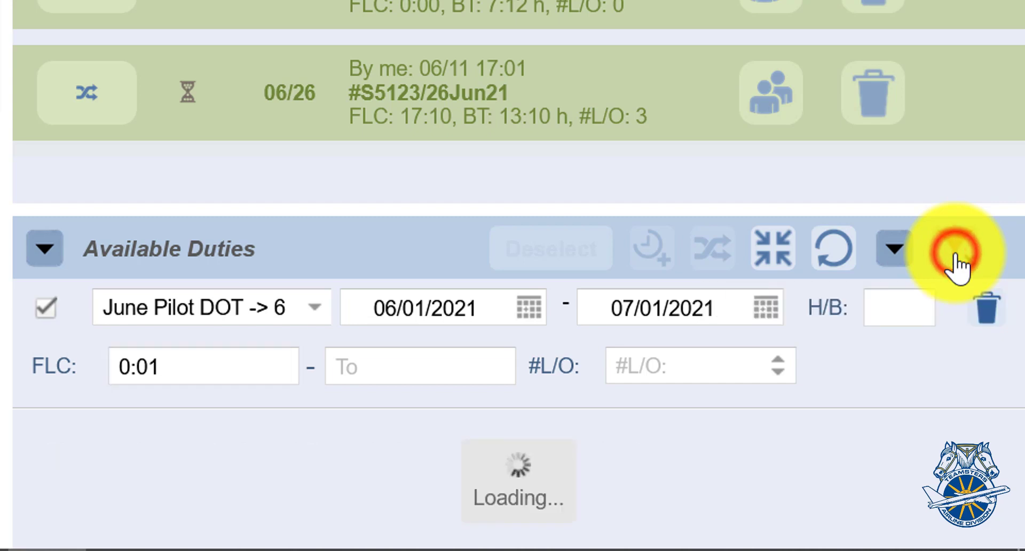
Examine the dates, bases, flight credit and layovers of the filtered available duties from 06/13 to 06/18
scroll(553, 439, down, 2)
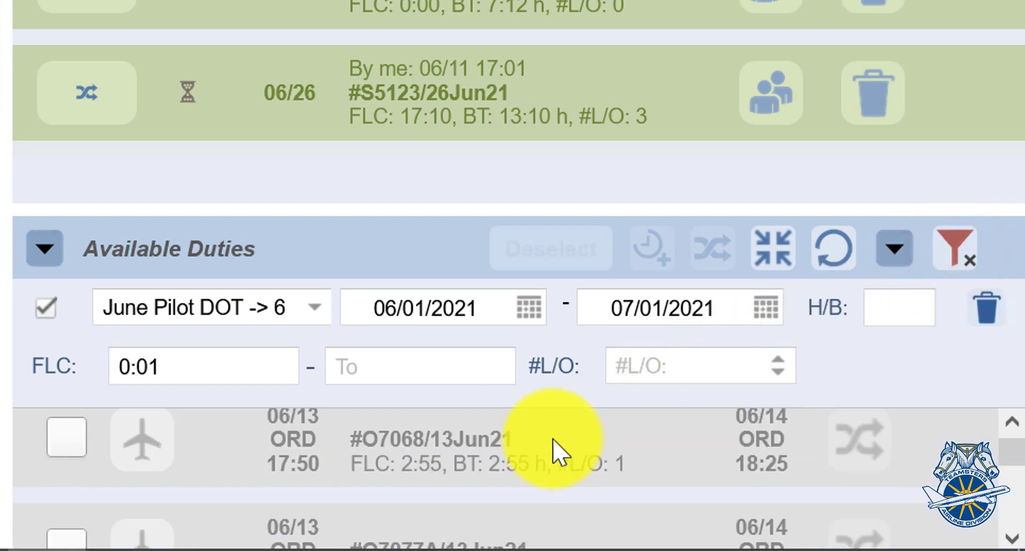
scroll(557, 453, up, 2)
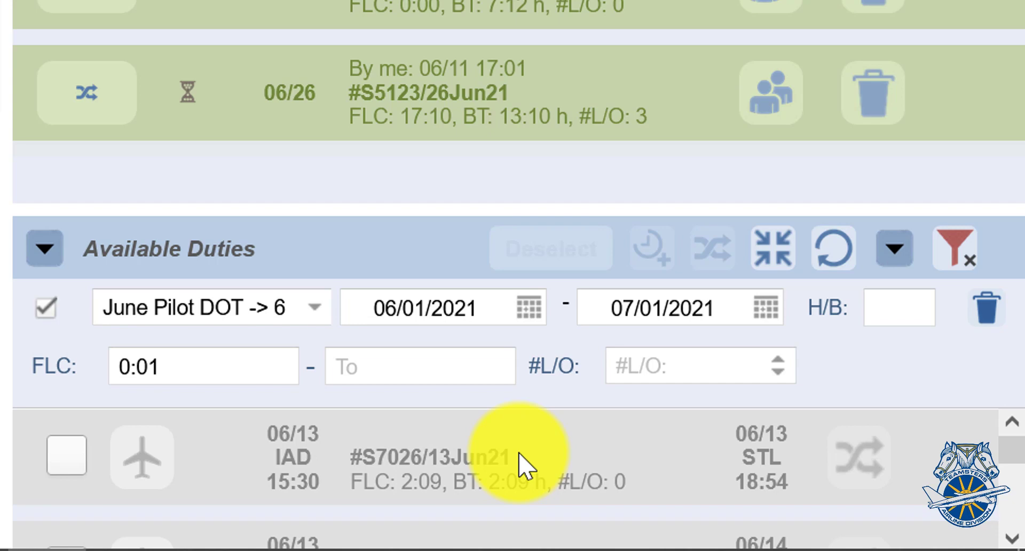
scroll(525, 467, down, 2)
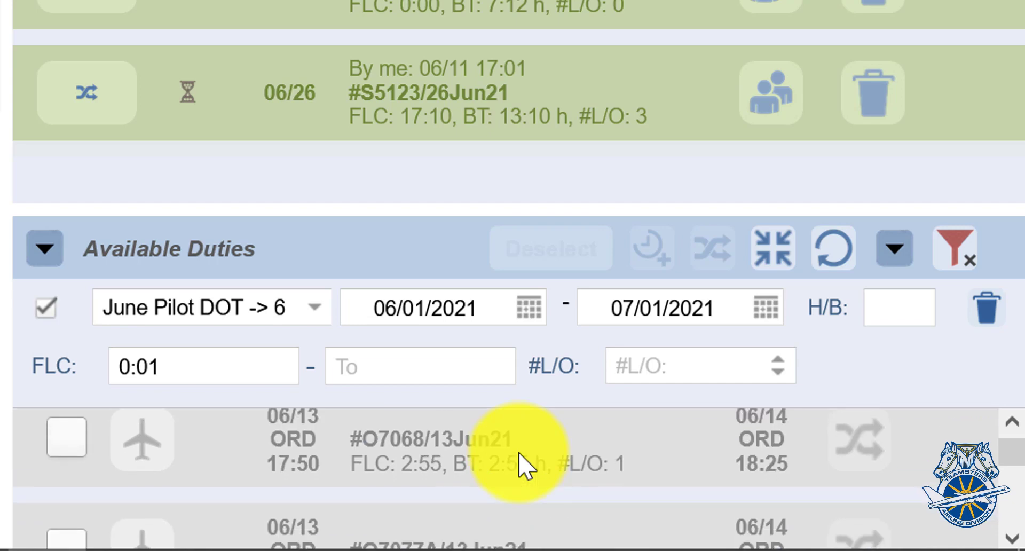
scroll(526, 467, down, 2)
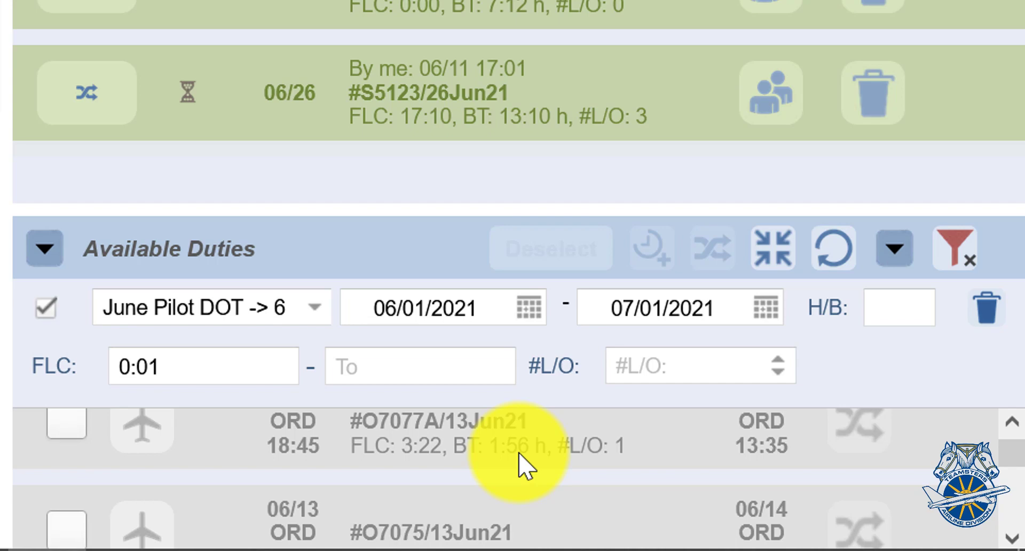
scroll(520, 464, down, 3)
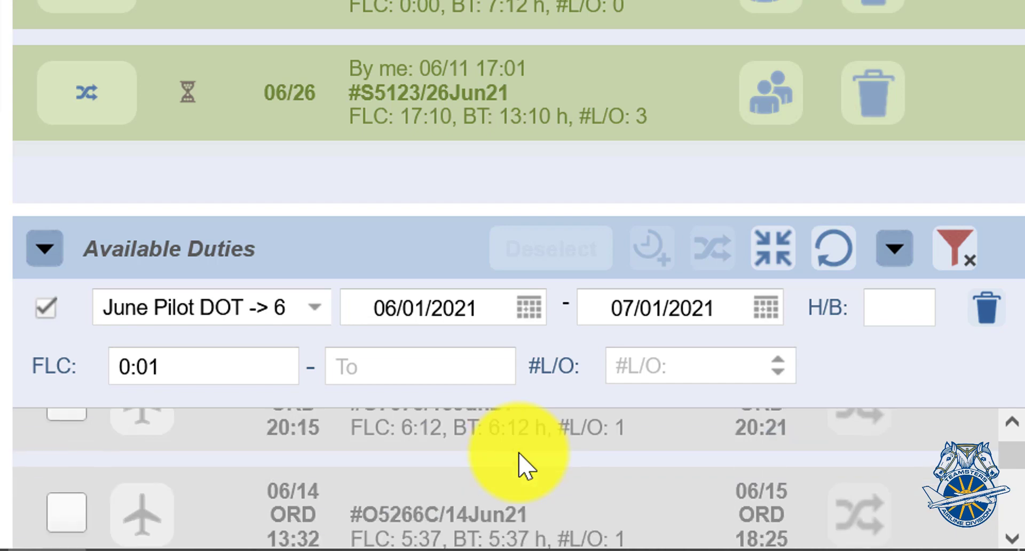
scroll(526, 467, down, 2)
scroll(525, 467, down, 2)
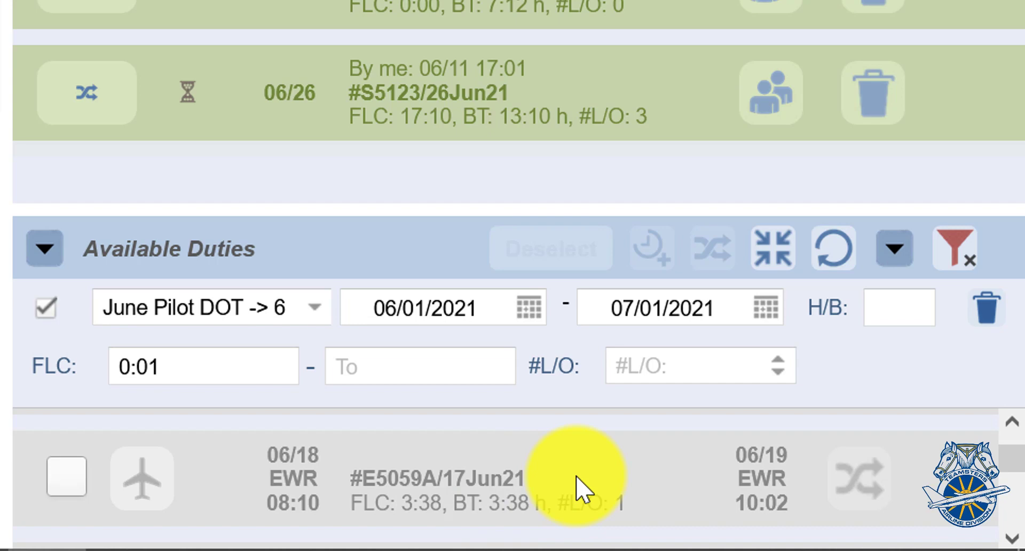
scroll(582, 488, down, 2)
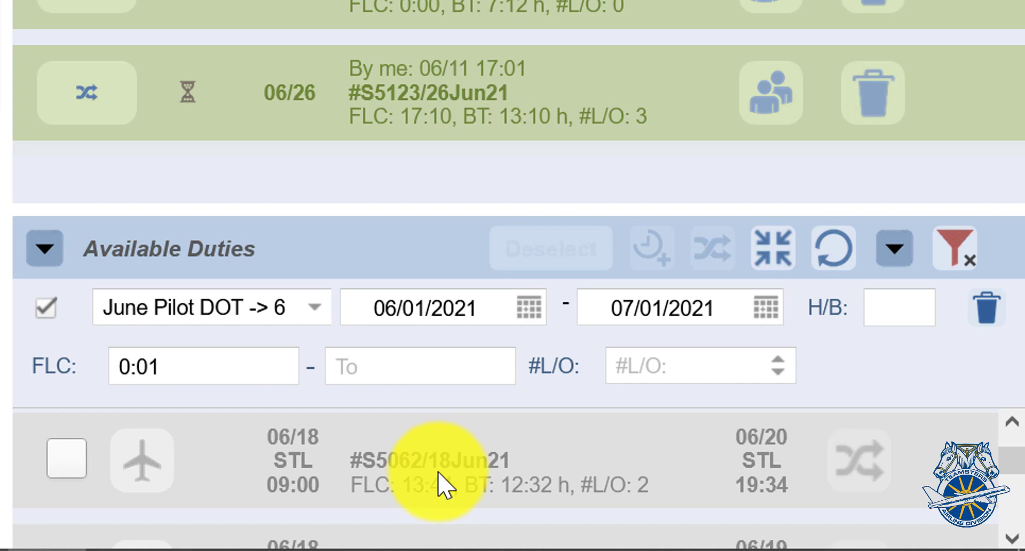
scroll(442, 486, down, 3)
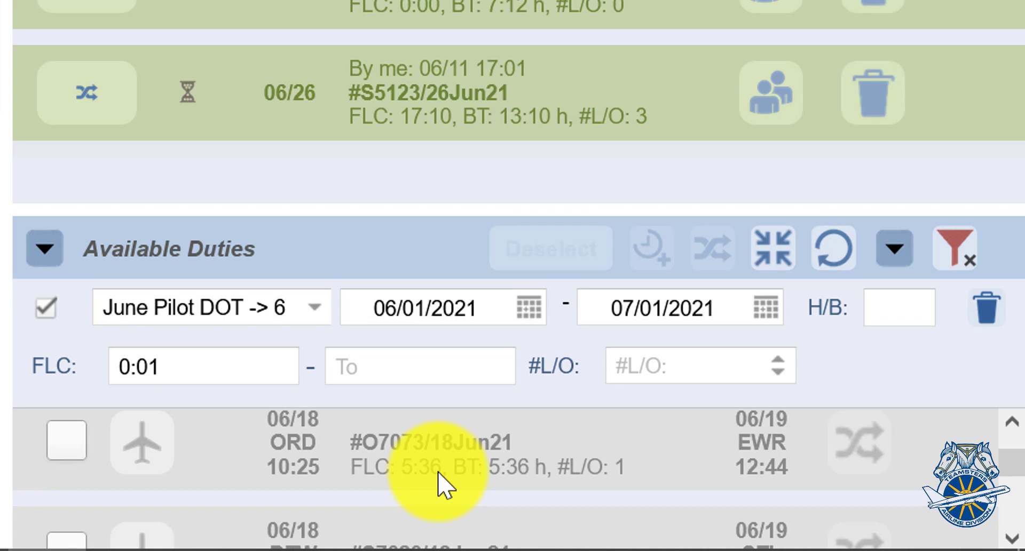
scroll(442, 486, down, 5)
scroll(442, 486, down, 2)
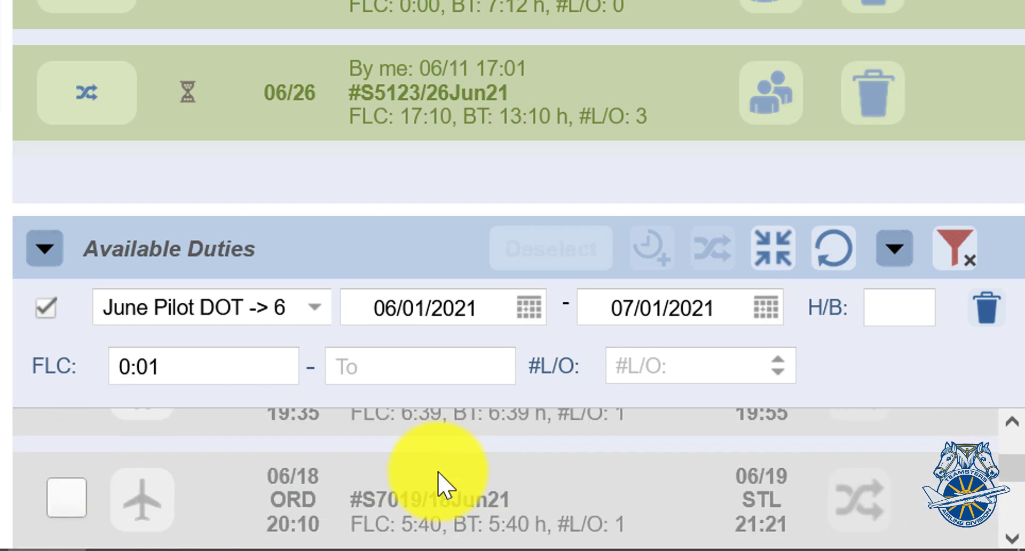
Select available duty S7019/18Jun21 and own duty S5035/20Jun21 for a swap, and clear both selections
click(75, 503)
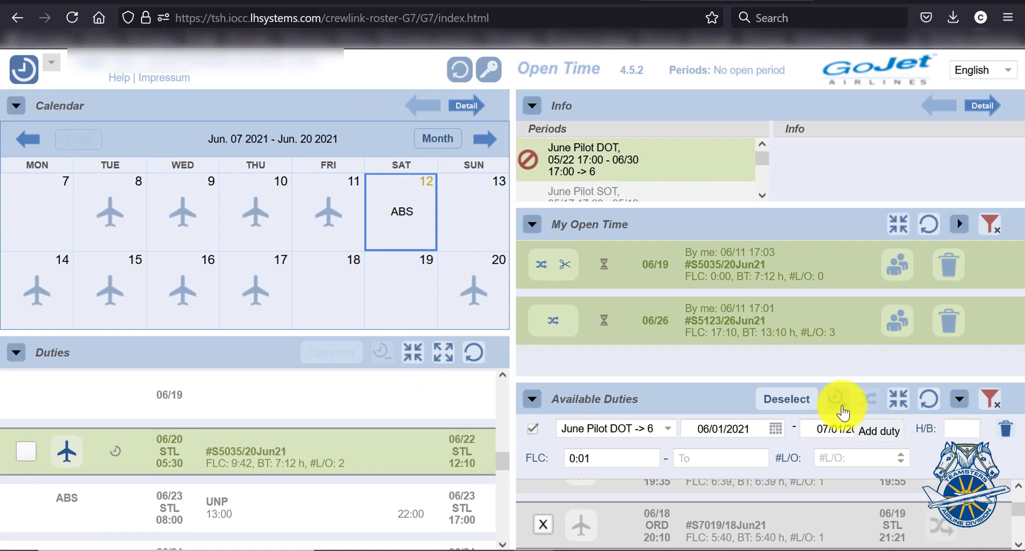
click(22, 453)
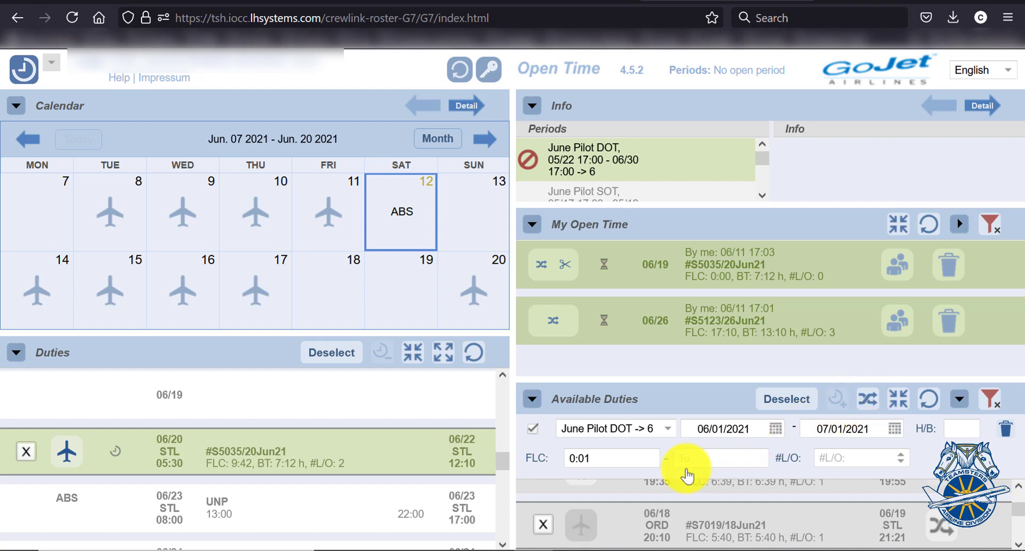
click(545, 522)
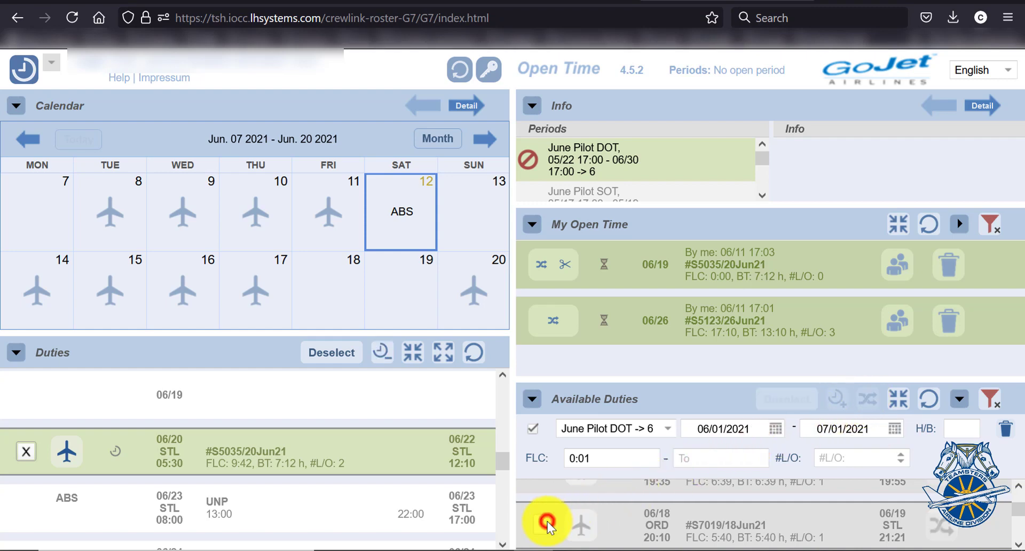
click(22, 452)
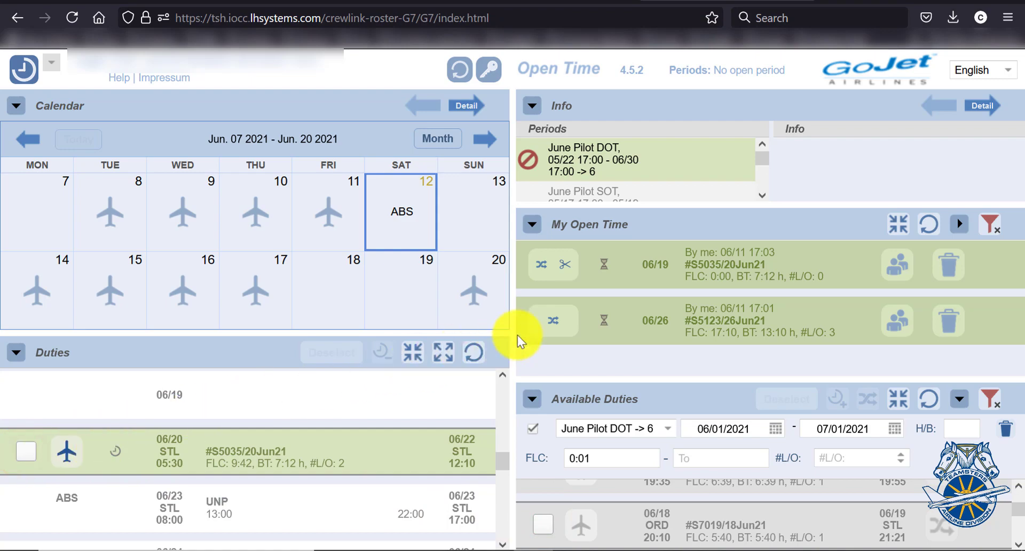
Look through the available duties starting on 06/19 and 06/20
click(559, 326)
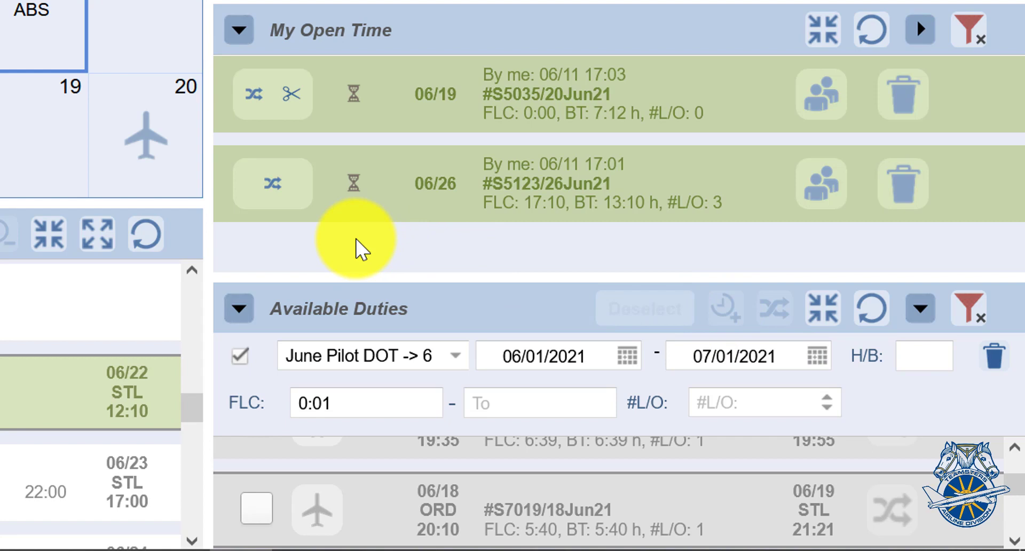
scroll(475, 471, down, 3)
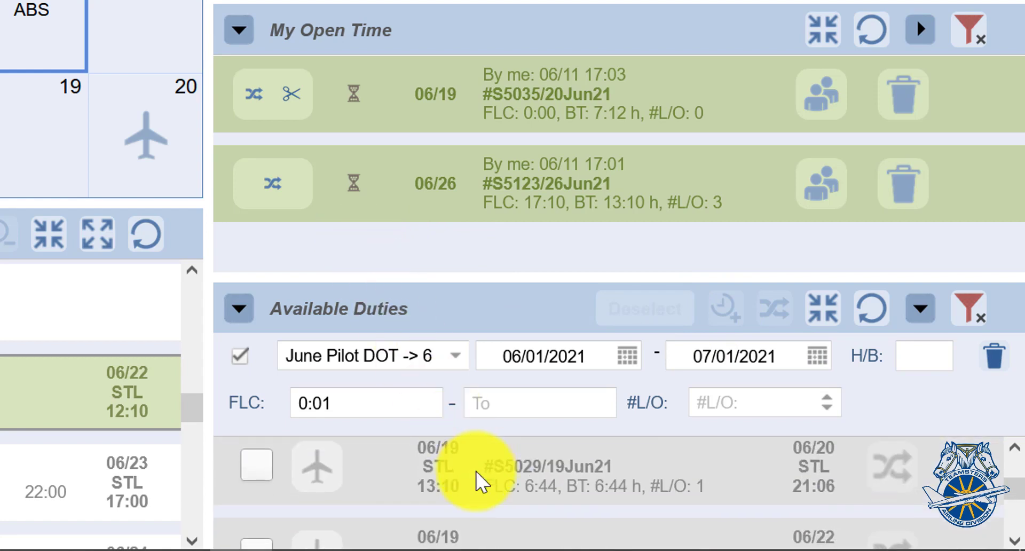
scroll(475, 471, down, 3)
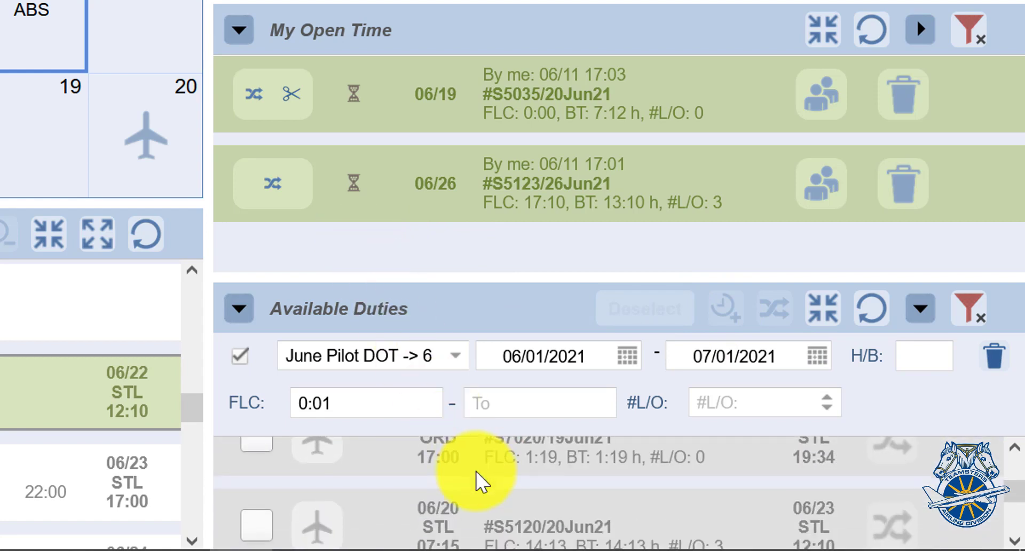